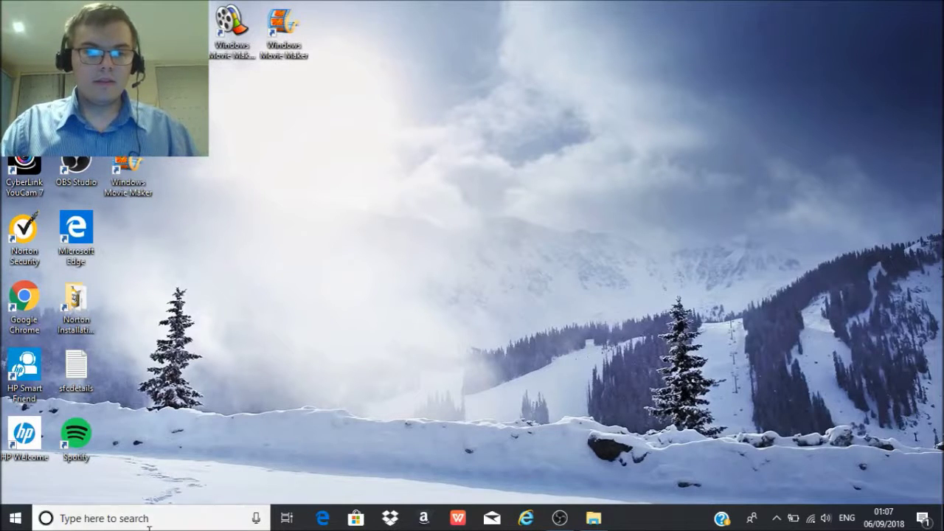
Launch Slender - The Eight Pages from Start search and start with default graphics settings
{"action": "left_click", "coordinate": [149, 518]}
{"action": "type", "text": "the "}
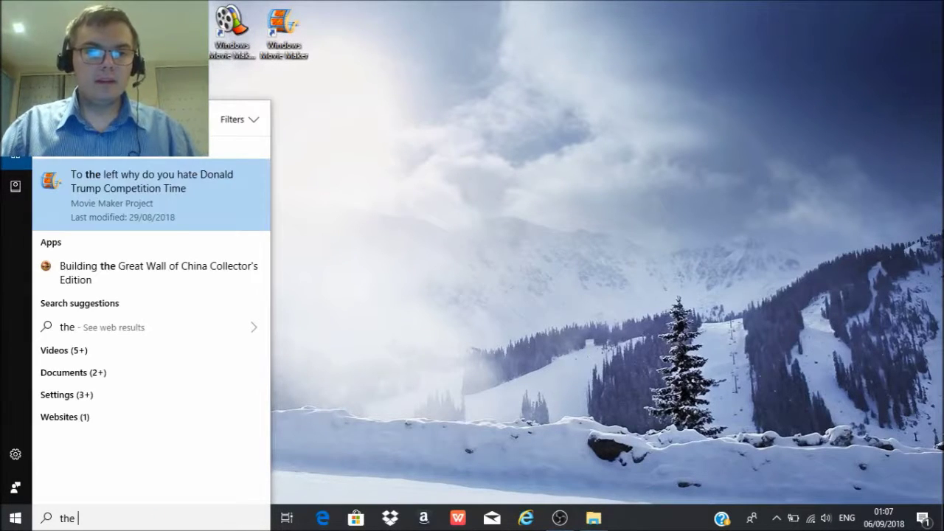
{"action": "type", "text": " eight"}
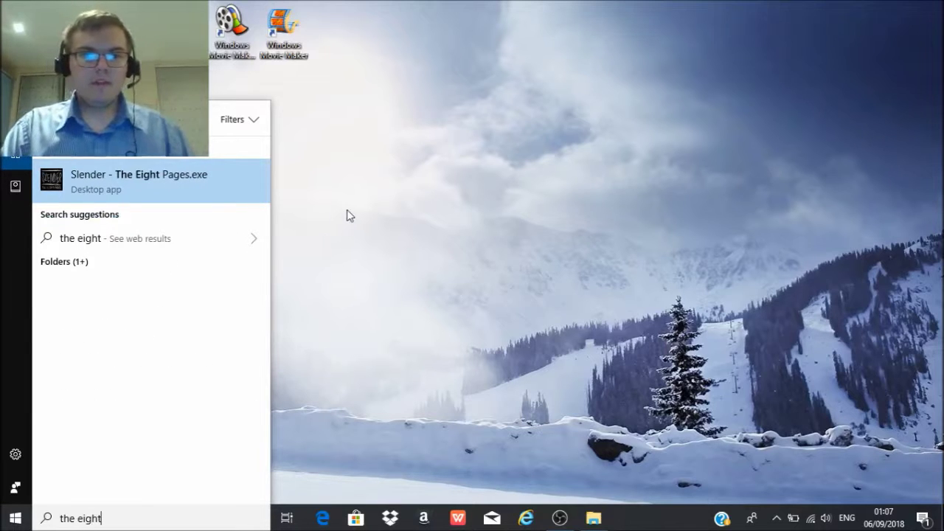
{"action": "left_click", "coordinate": [254, 189]}
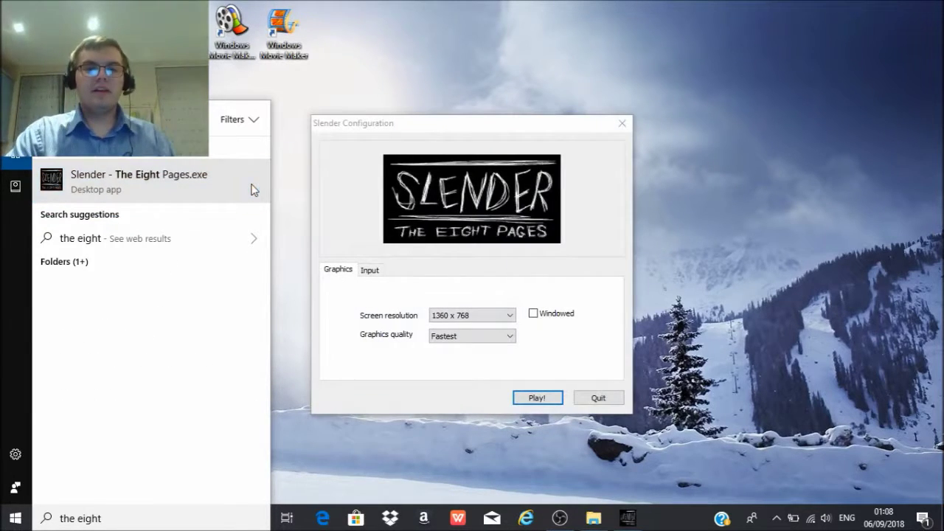
{"action": "left_click", "coordinate": [547, 399]}
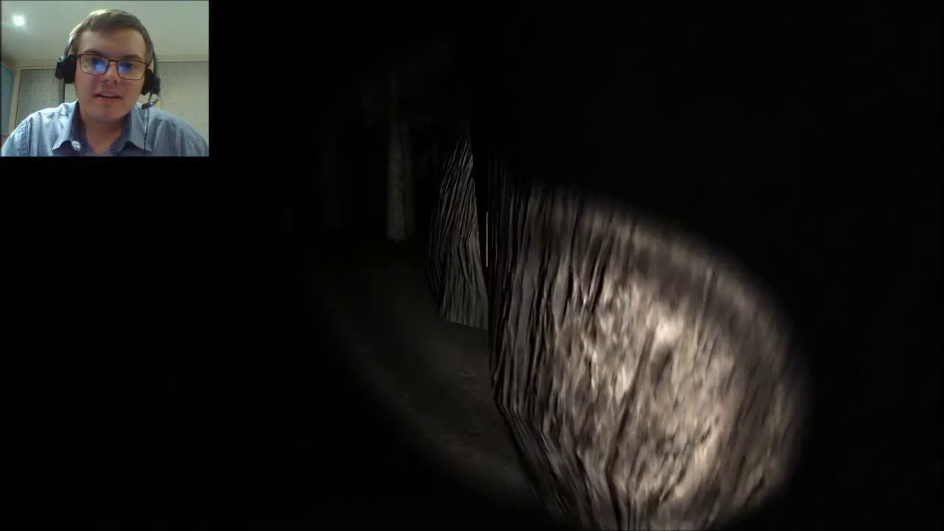
Pick up the page pinned to the tree trunk
{"action": "left_click", "coordinate": [472, 265]}
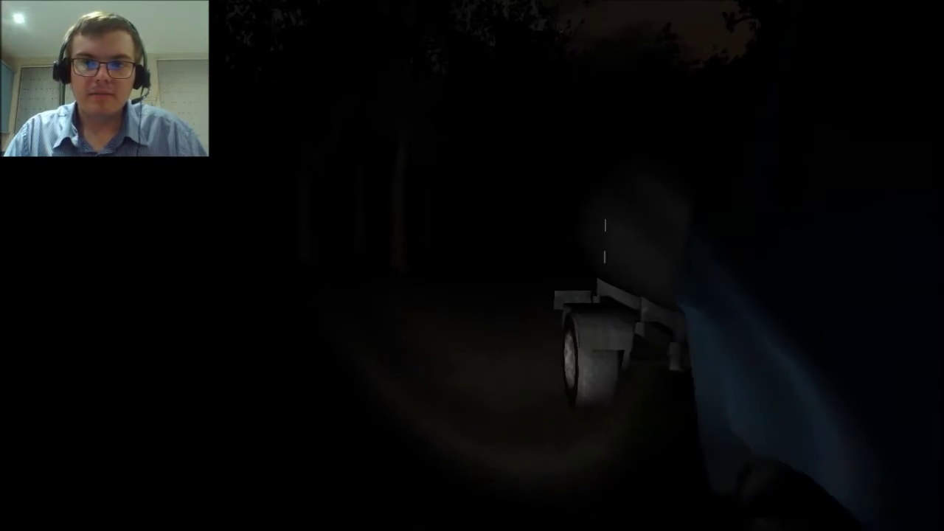
Pick up the page on the trailer beside the blue van
{"action": "left_click", "coordinate": [472, 266]}
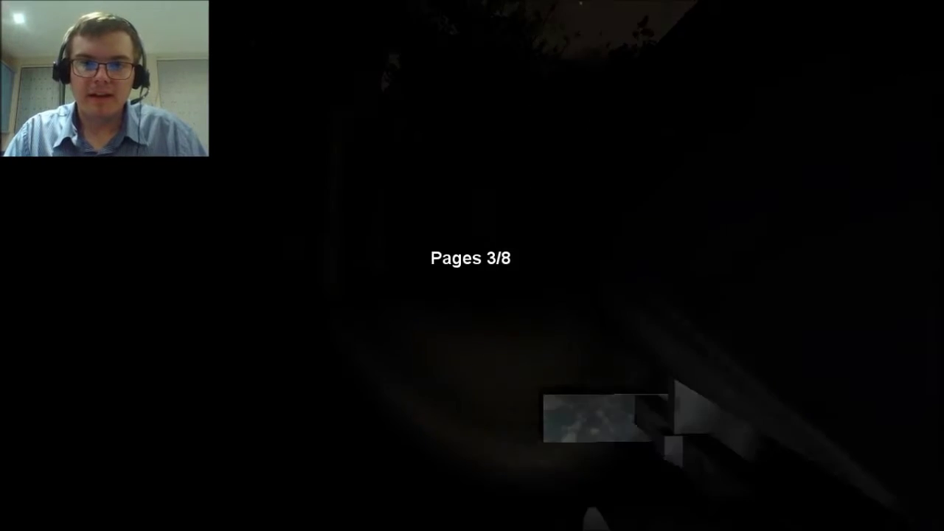